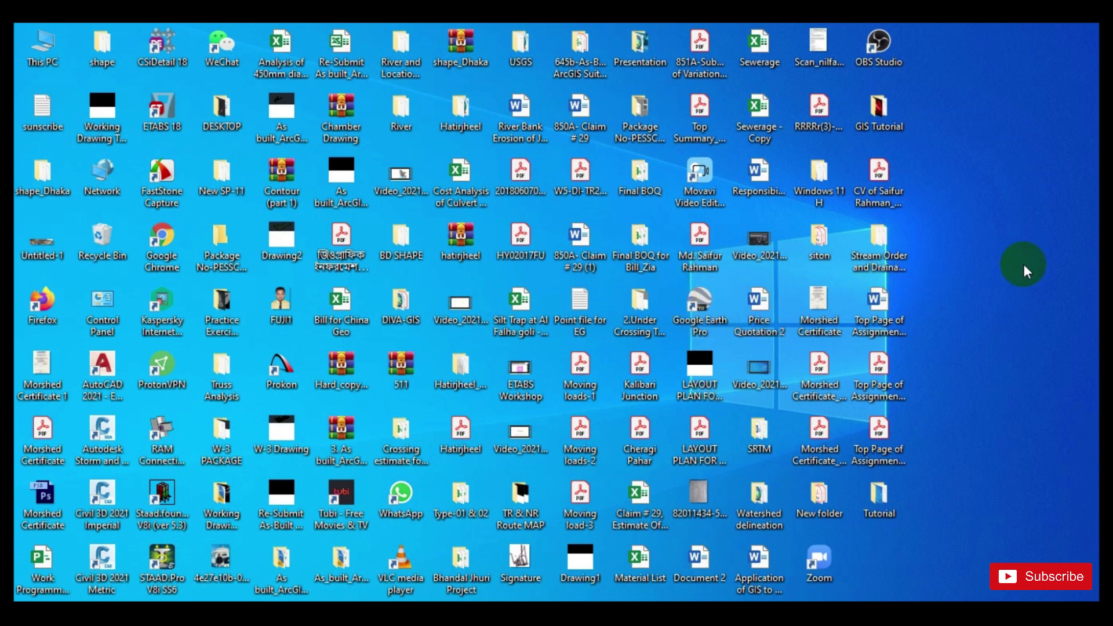
# - Create a new folder named Shapefile on the desktop
pyautogui.rightClick(940, 250)
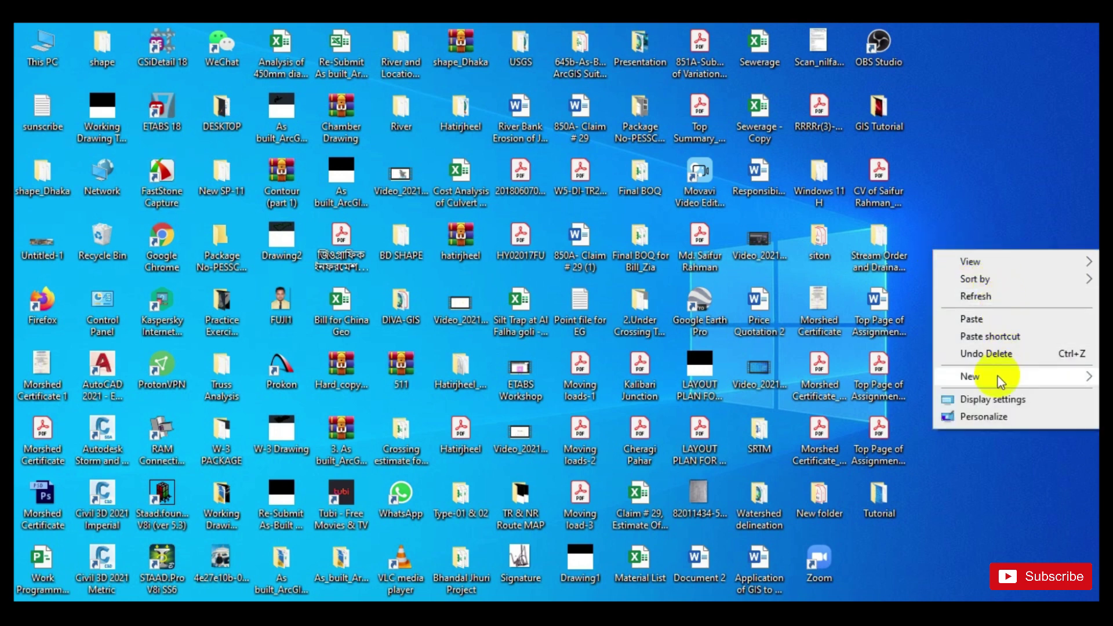
pyautogui.moveTo(958, 376)
pyautogui.click(843, 375)
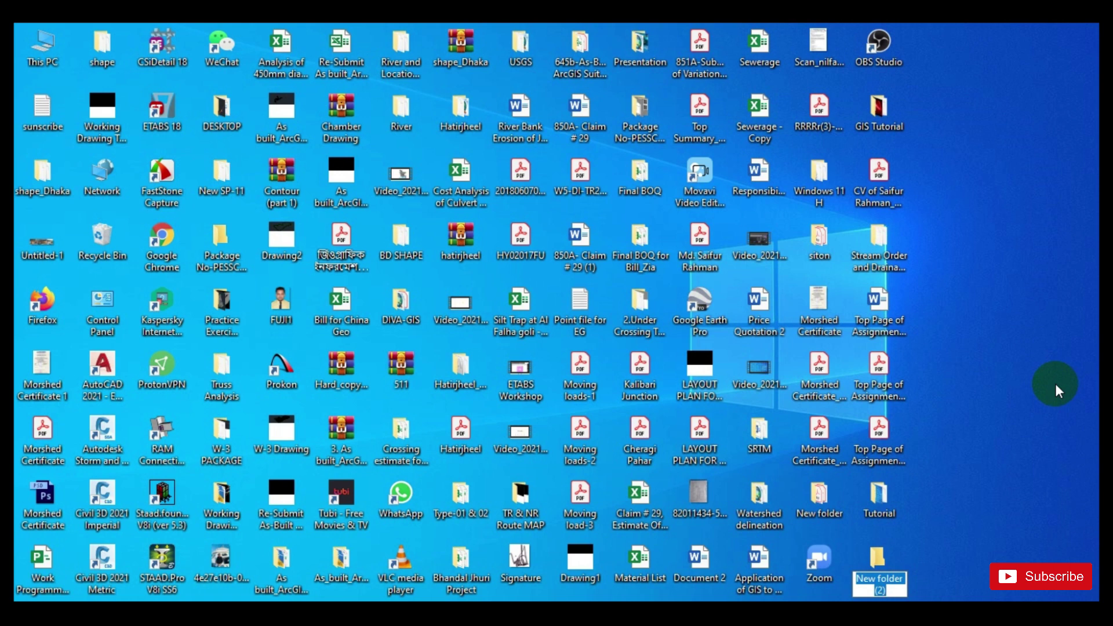
pyautogui.write('Sha')
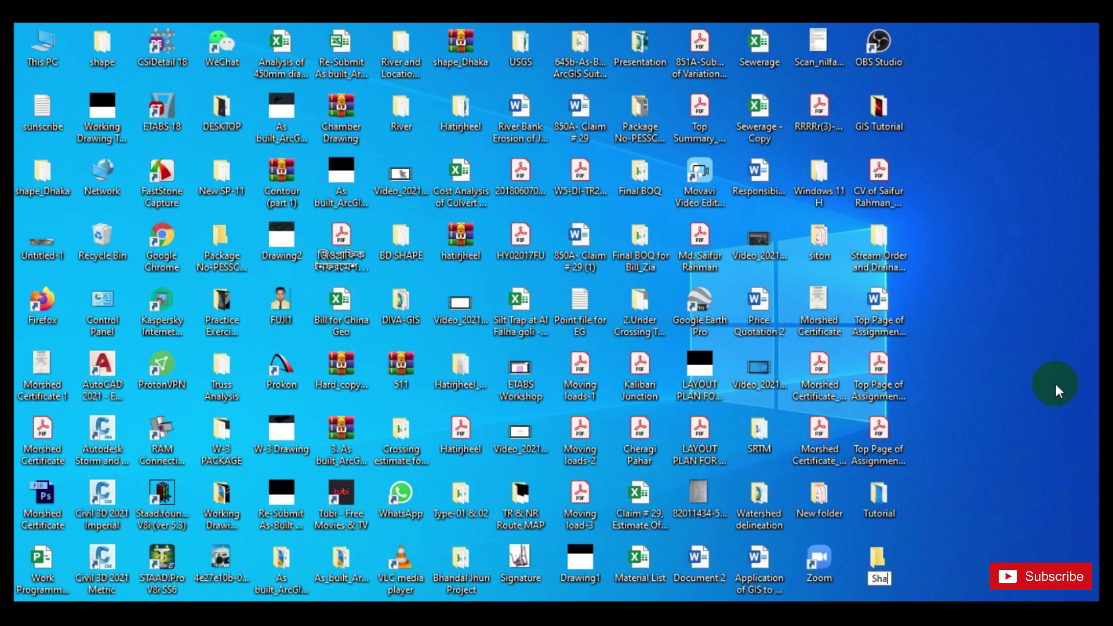
pyautogui.write('pefile')
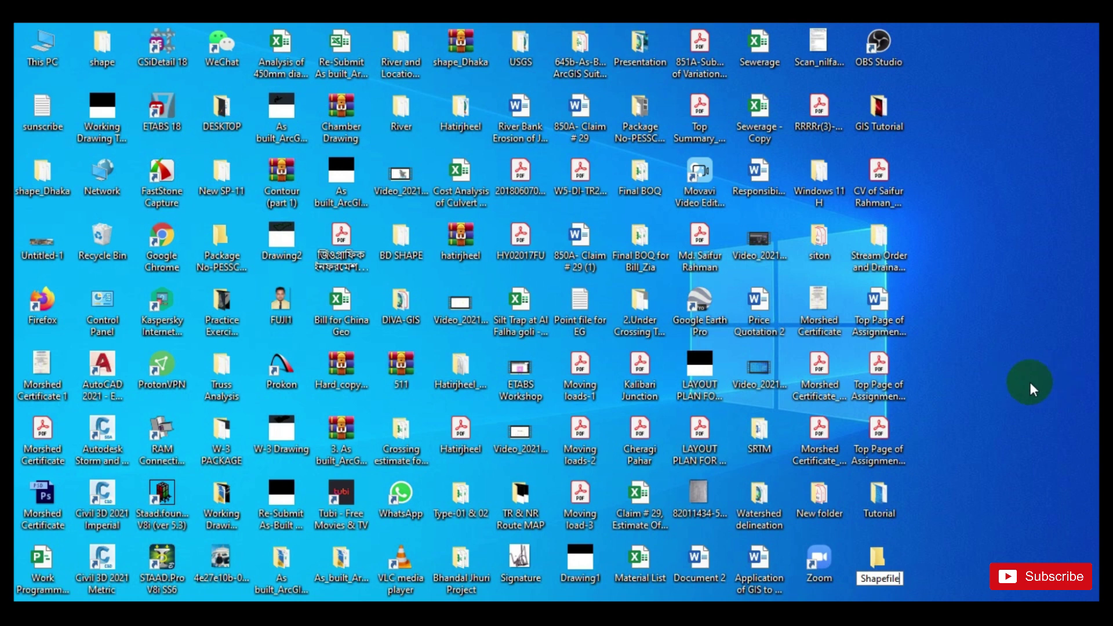
pyautogui.press('Return')
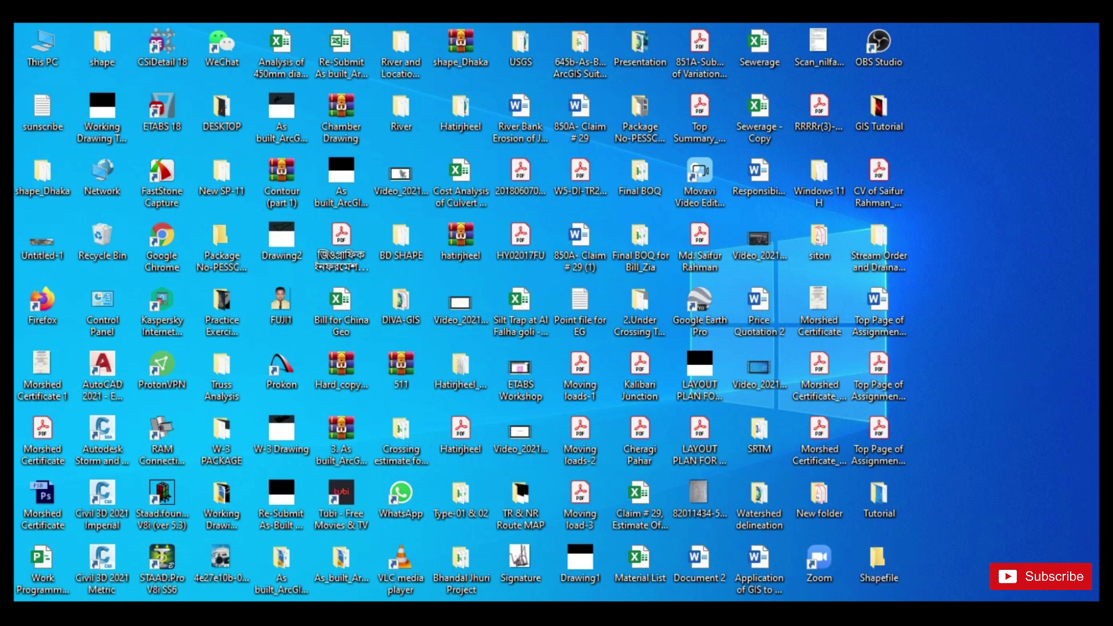
# - Launch ArcMap 10.8 and dismiss the Getting Started dialog to work in an untitled map
pyautogui.click(23, 596)
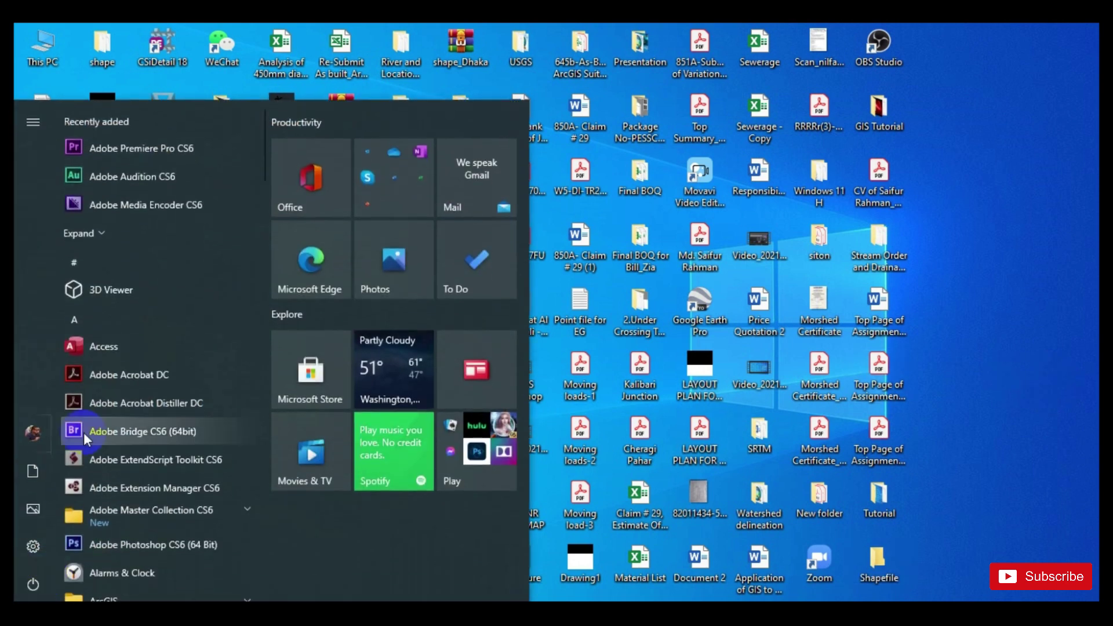
pyautogui.scroll(-2, 93, 426)
pyautogui.scroll(-1, 120, 416)
pyautogui.click(141, 451)
pyautogui.scroll(-3, 141, 451)
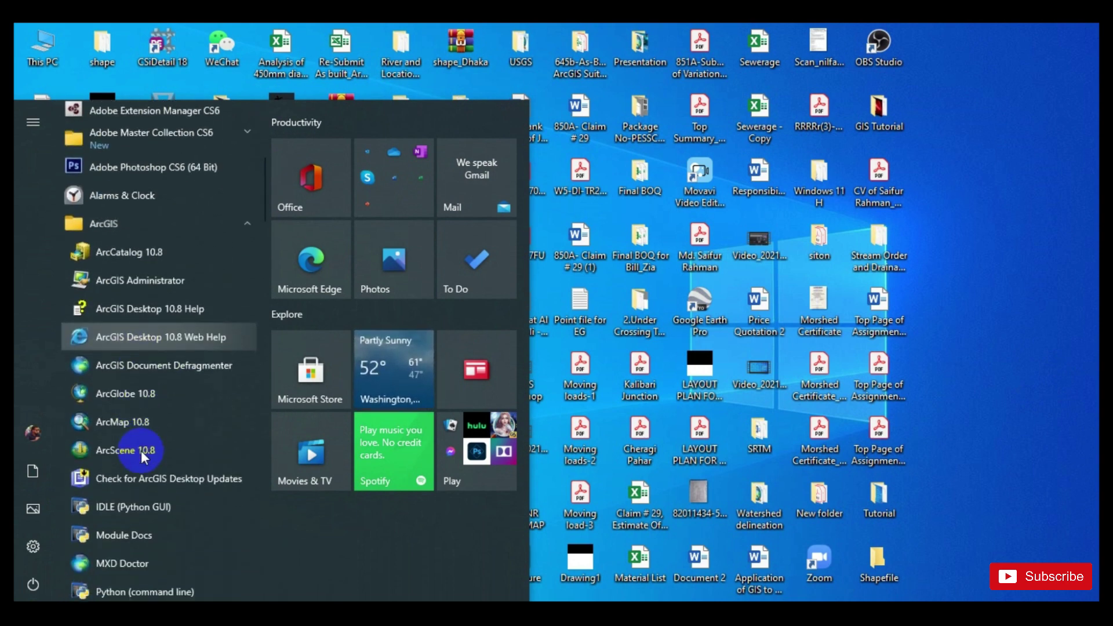
pyautogui.click(154, 424)
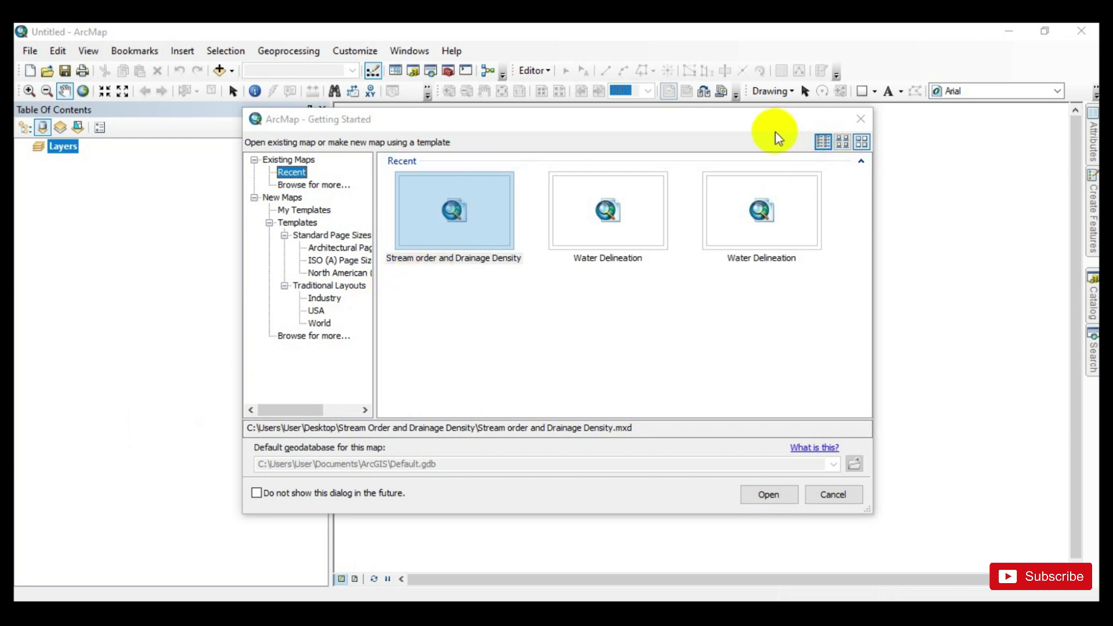
pyautogui.click(853, 121)
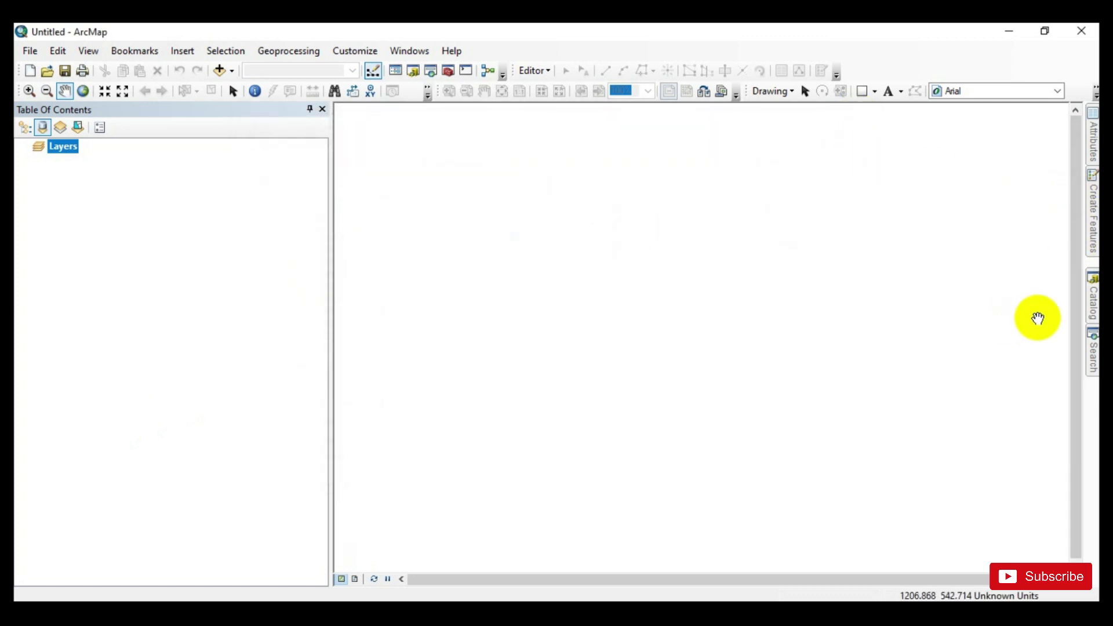
# - Add a folder connection in the Catalog to the Shapefile folder on the desktop
pyautogui.click(1094, 307)
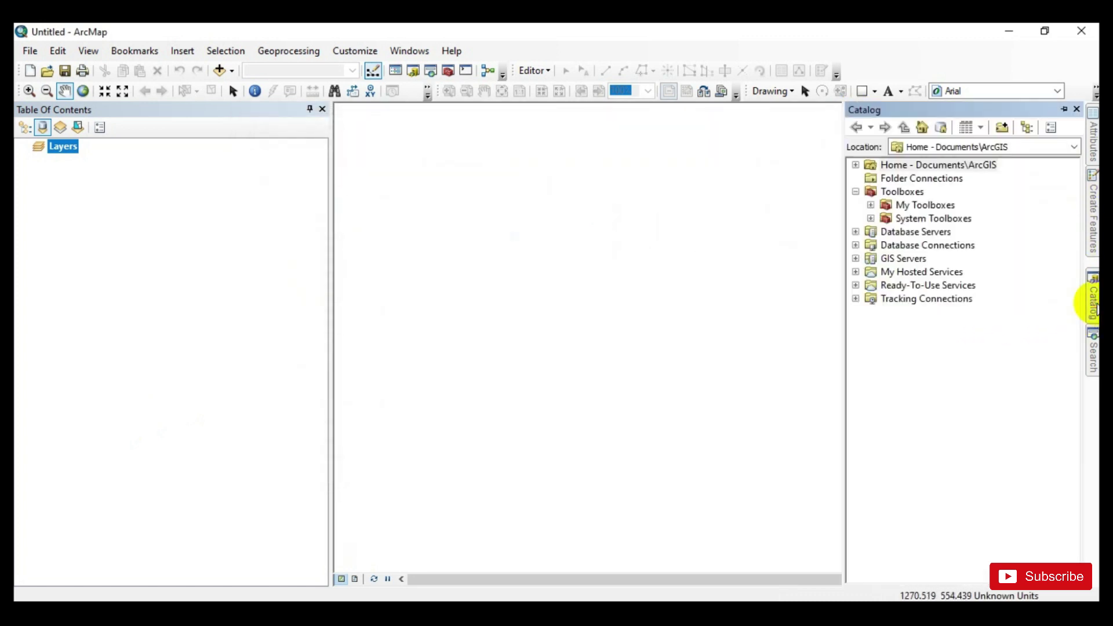
pyautogui.click(910, 180)
pyautogui.rightClick(911, 180)
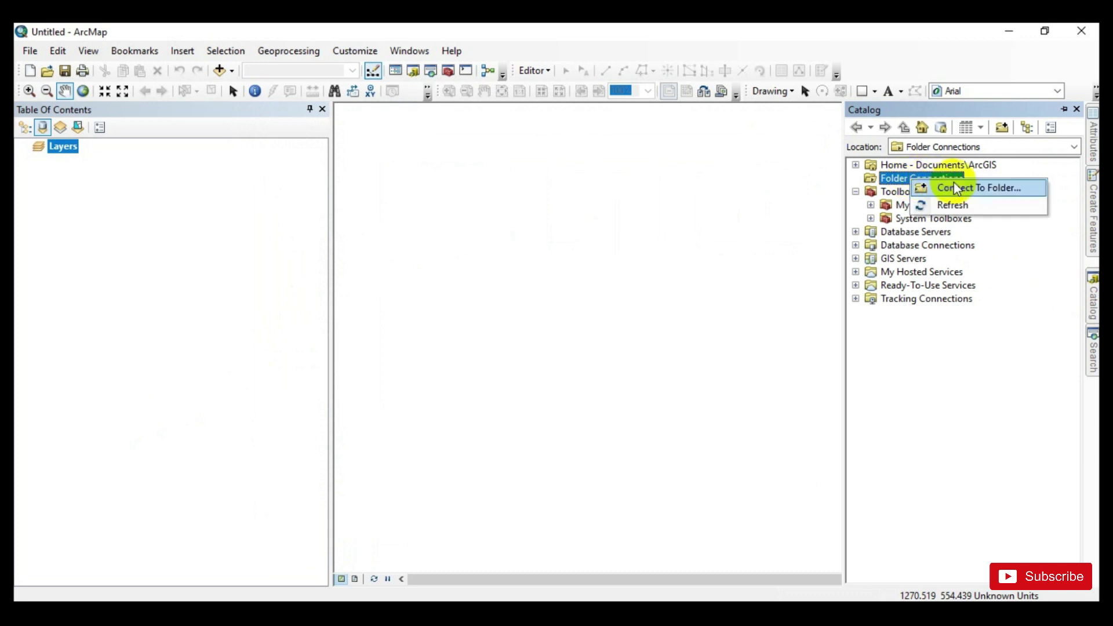
pyautogui.click(967, 188)
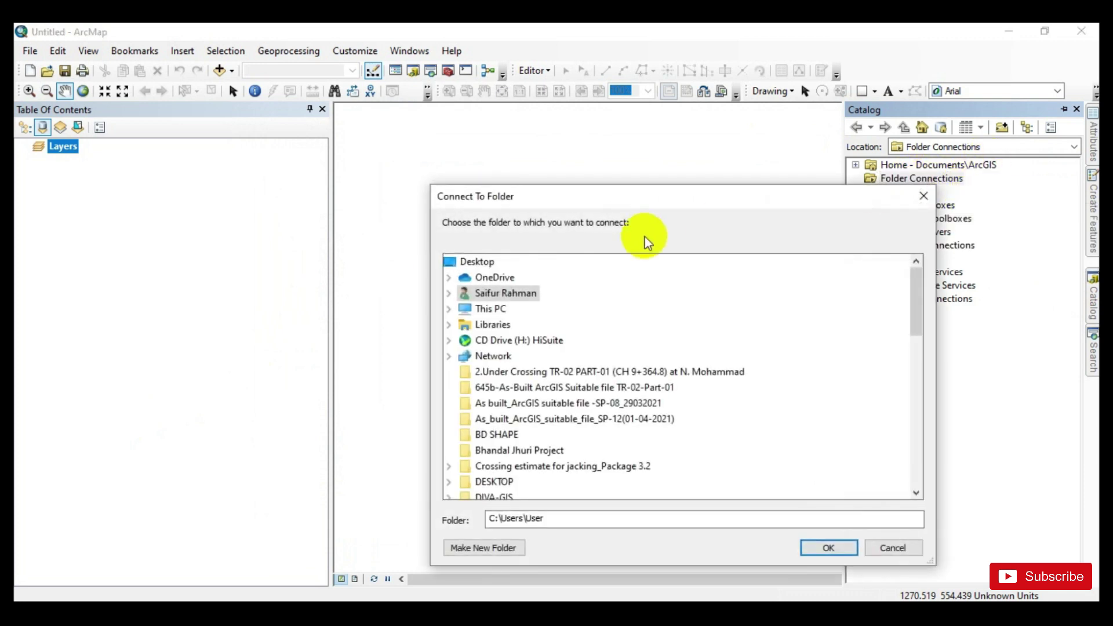
pyautogui.scroll(-15, 585, 342)
pyautogui.scroll(-1, 585, 345)
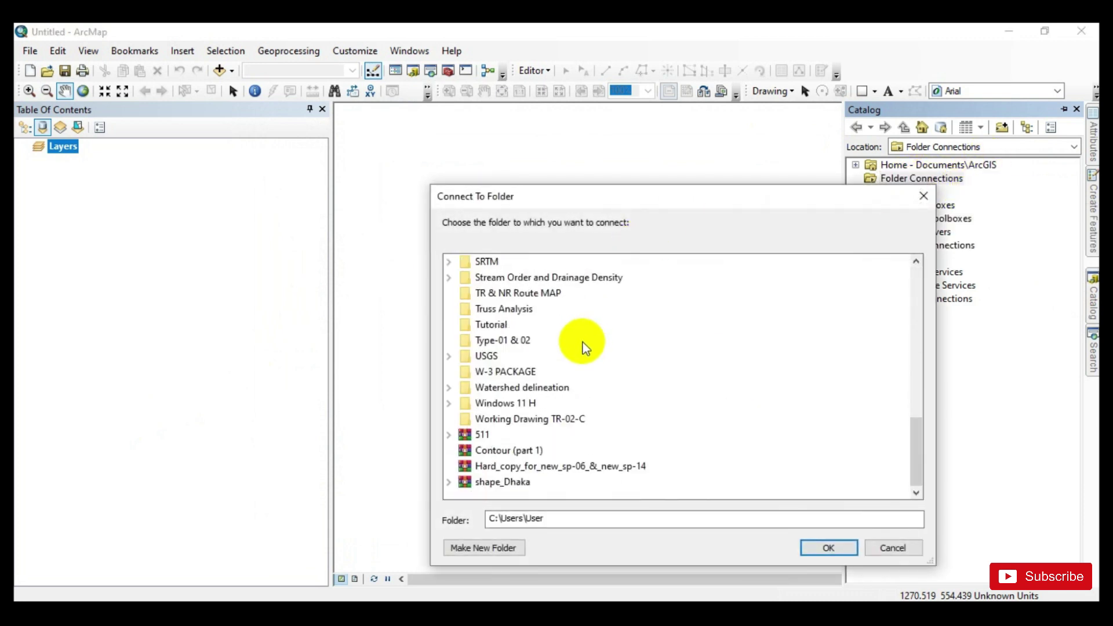
pyautogui.scroll(2, 582, 342)
pyautogui.click(503, 326)
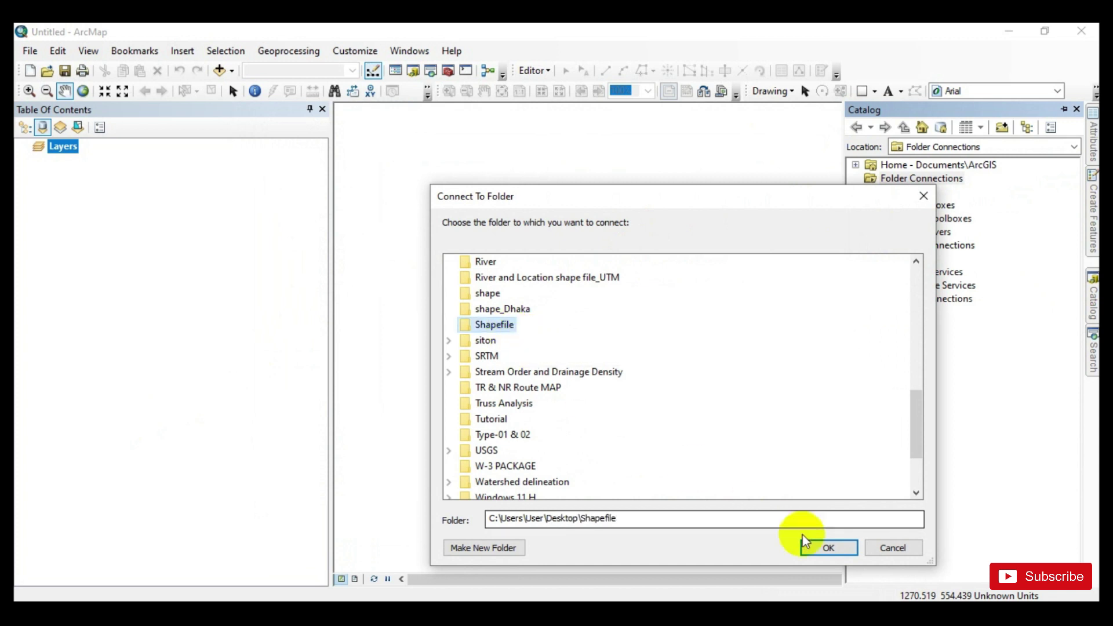
pyautogui.click(827, 548)
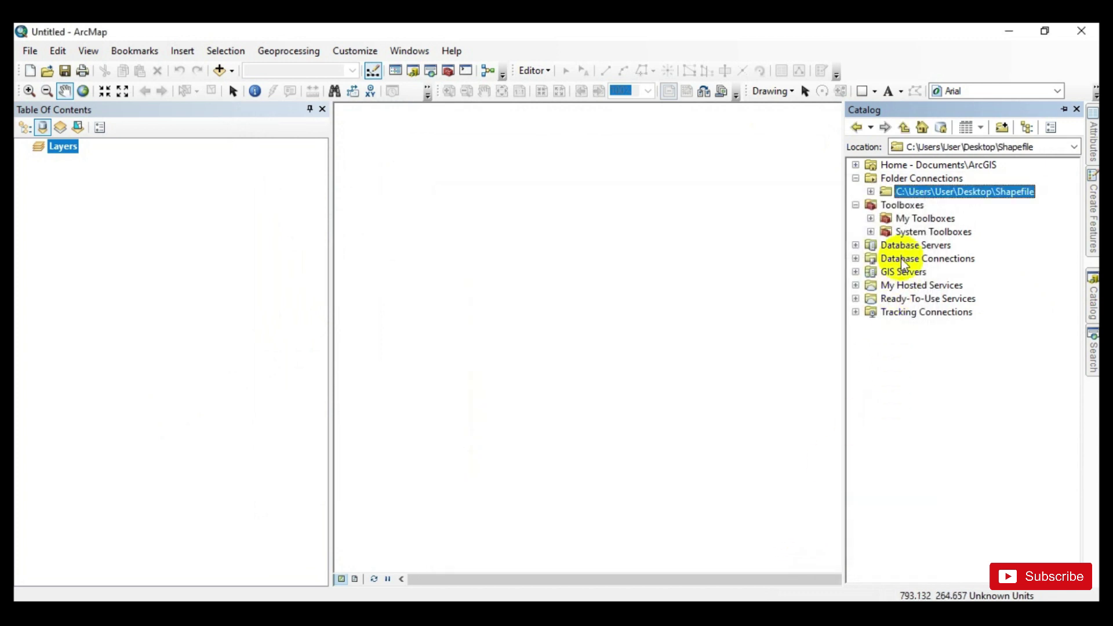
# - Begin a new shapefile in the connected Shapefile folder, moving its creation dialog slightly
pyautogui.rightClick(939, 193)
pyautogui.moveTo(1000, 291)
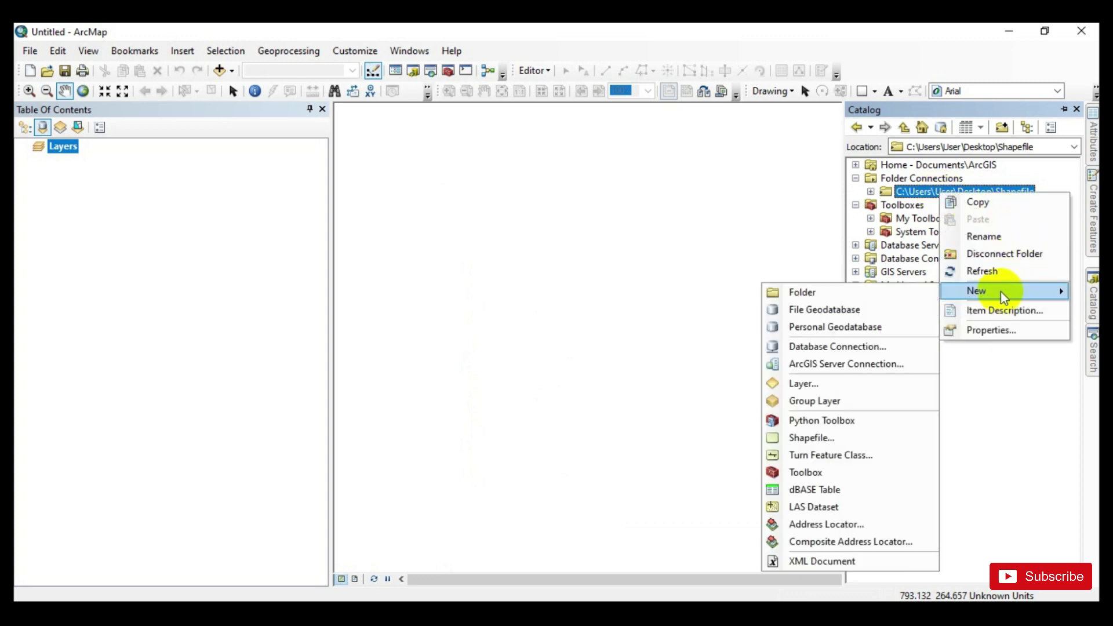
pyautogui.click(812, 438)
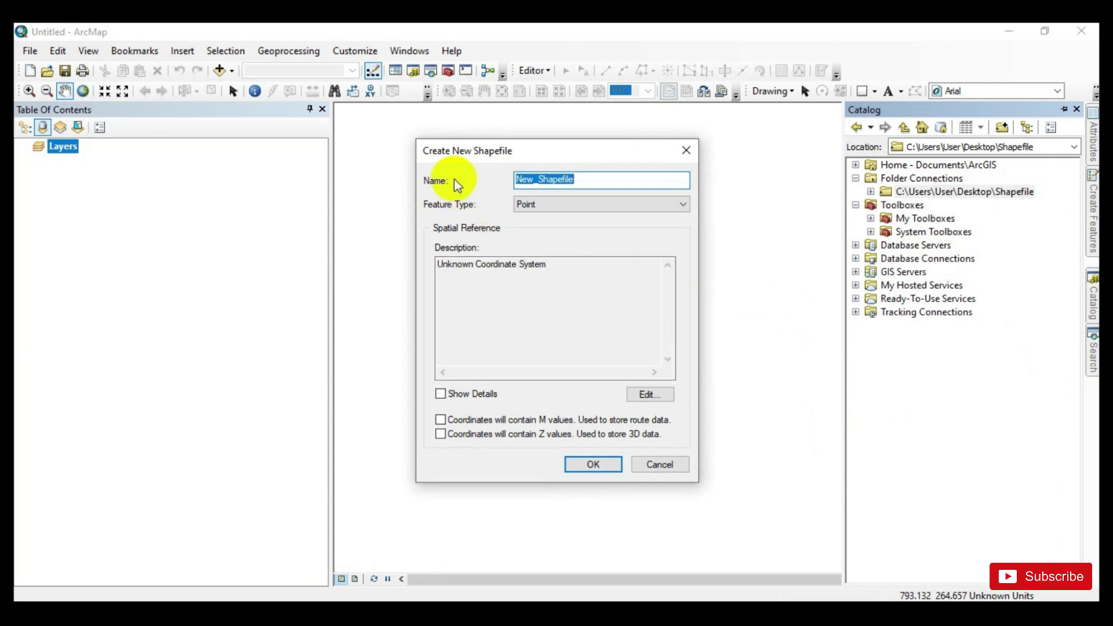
pyautogui.moveTo(526, 158); pyautogui.dragTo(530, 136)
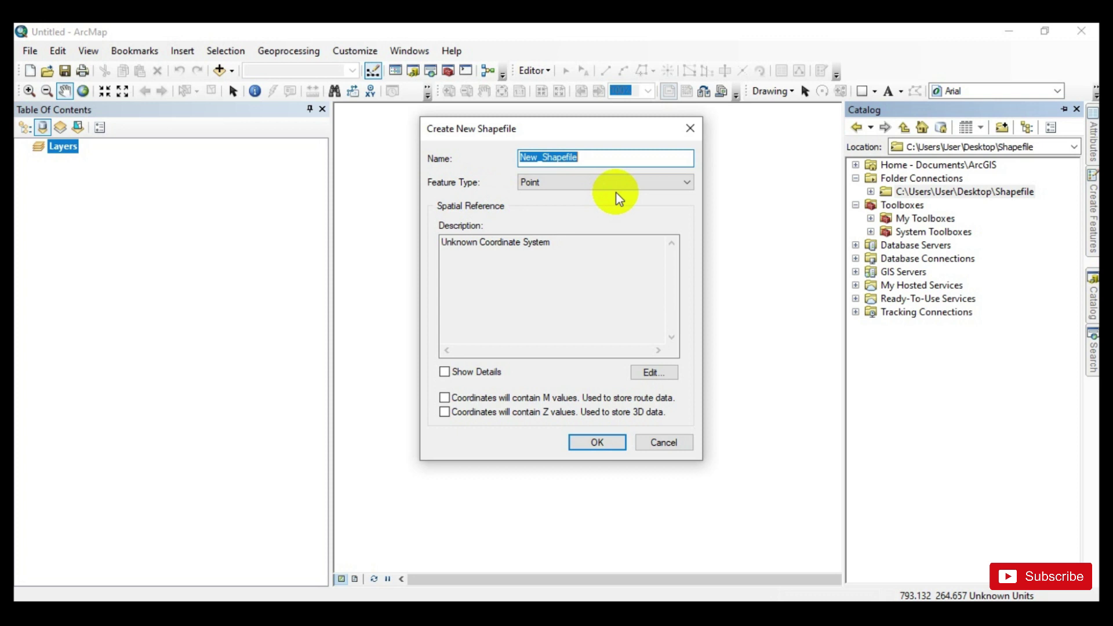
# - Review the feature type options and the points, lines and polygons illustration in Snipping Tool, outlining the Essex Dr road on it
pyautogui.click(645, 186)
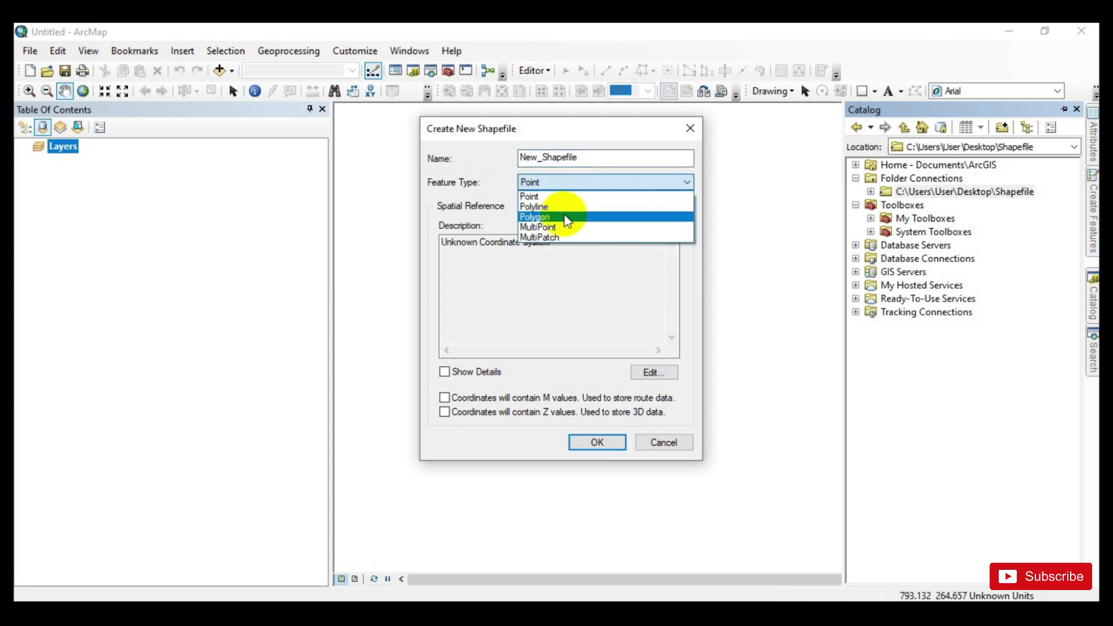
pyautogui.click(537, 311)
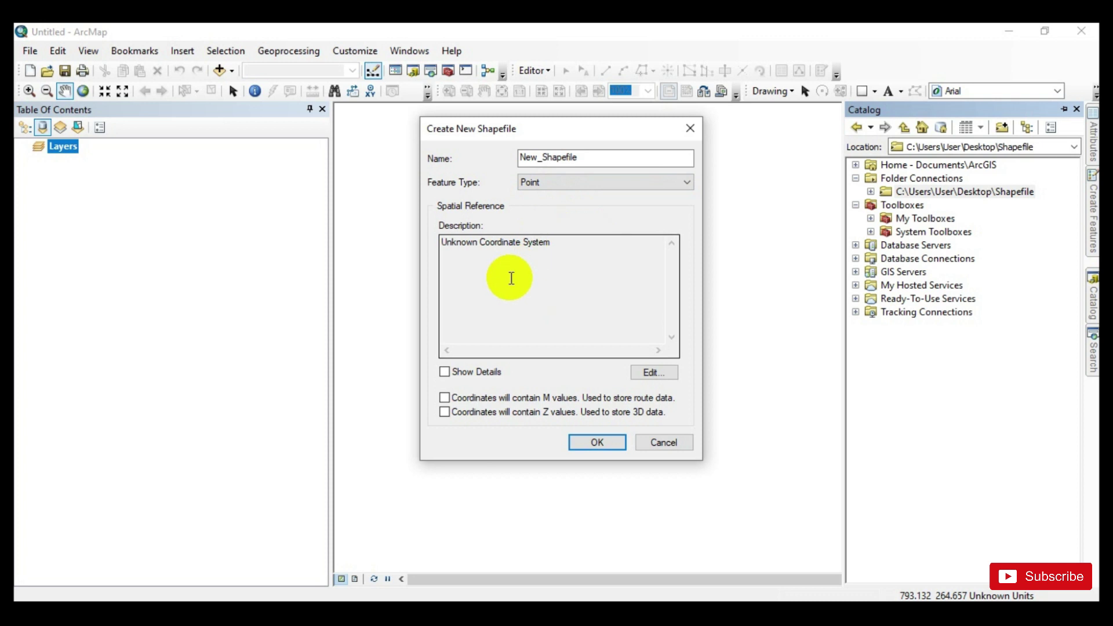
pyautogui.click(380, 612)
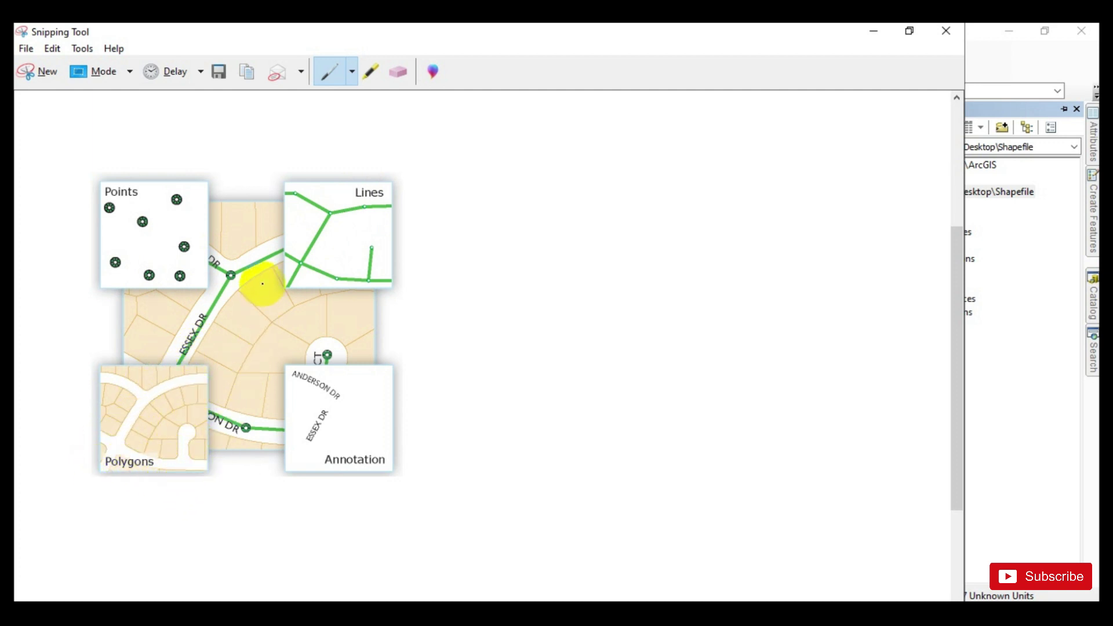
pyautogui.click(109, 208)
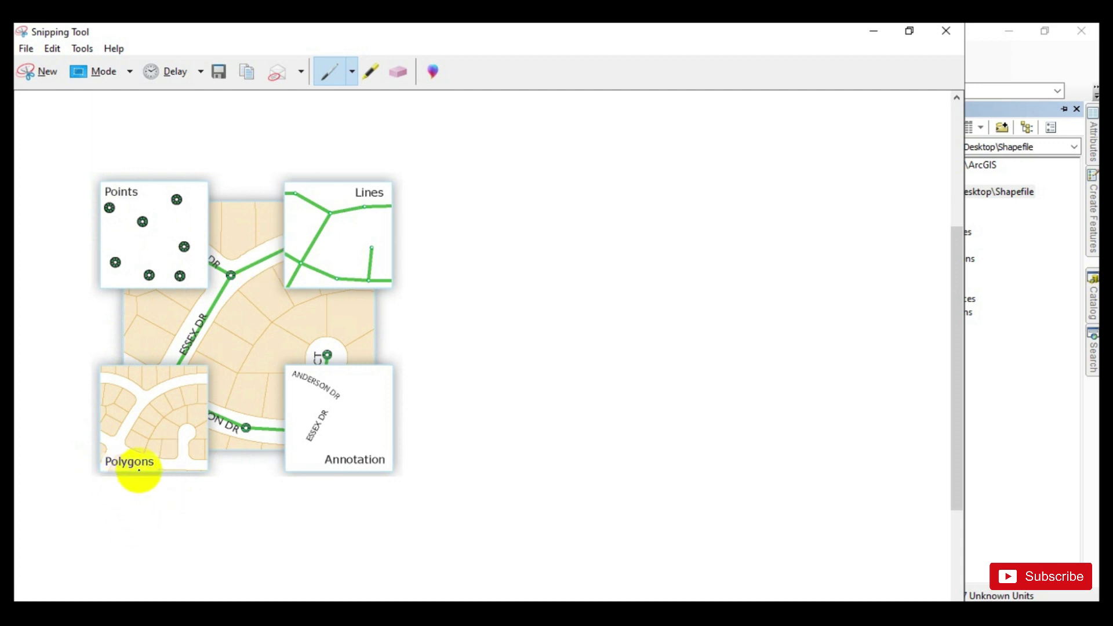
pyautogui.moveTo(155, 367)
pyautogui.mouseDown()
pyautogui.moveTo(194, 301)
pyautogui.moveTo(287, 237)
pyautogui.moveTo(264, 270)
pyautogui.moveTo(189, 321)
pyautogui.moveTo(173, 376)
pyautogui.moveTo(156, 367)
pyautogui.mouseUp()
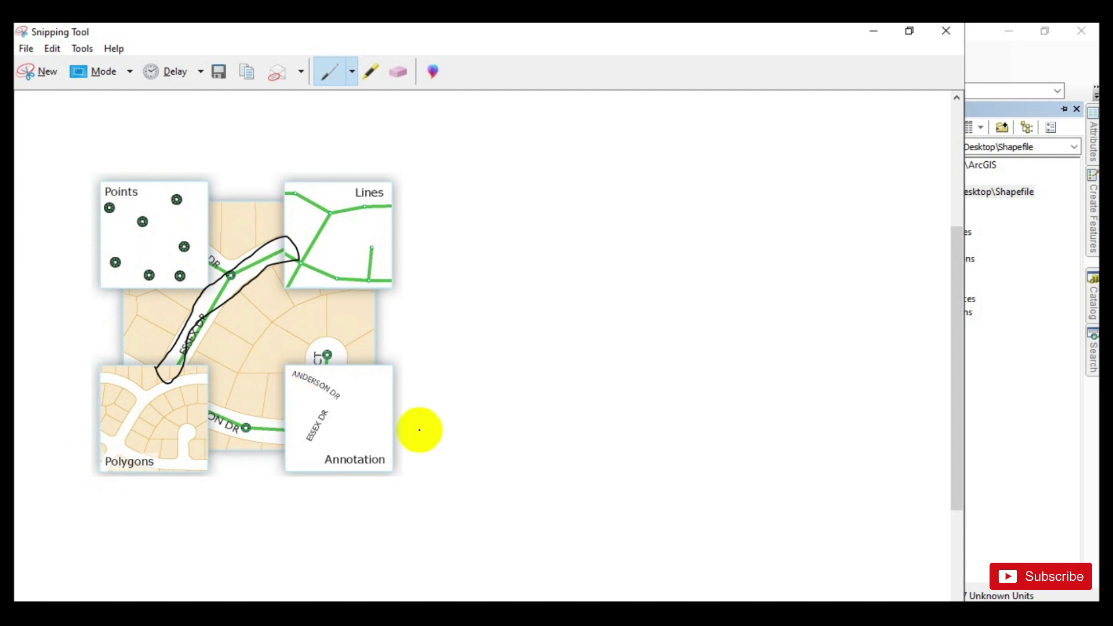
pyautogui.click(876, 26)
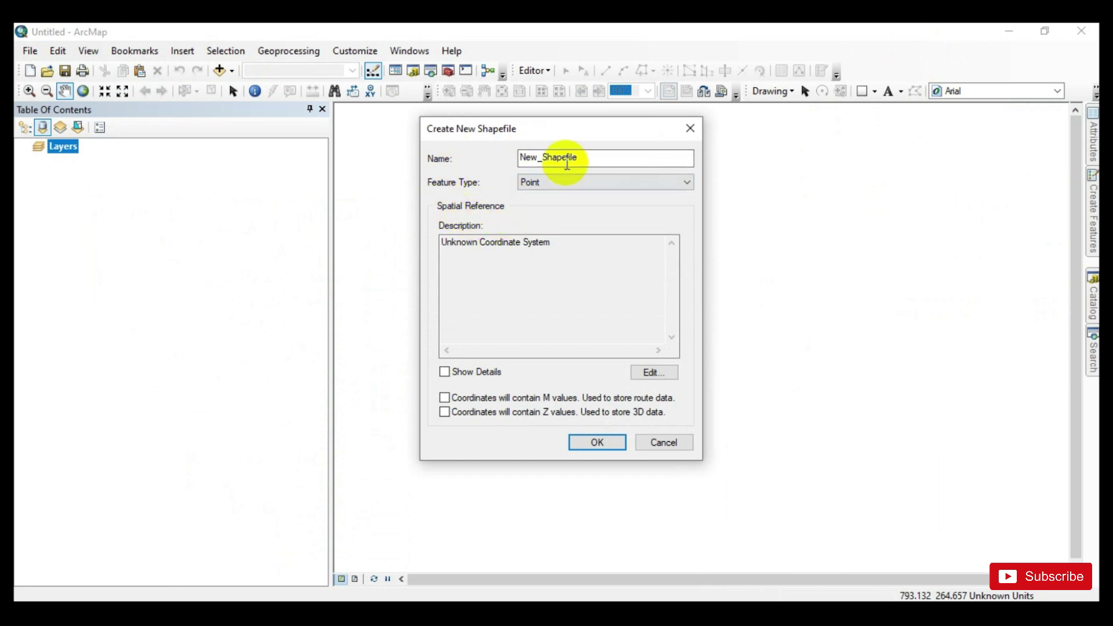
# - Create New_Shapefile with the Polygon feature type and the geographic world coordinate system WGS 1984 (Transit)
pyautogui.click(560, 184)
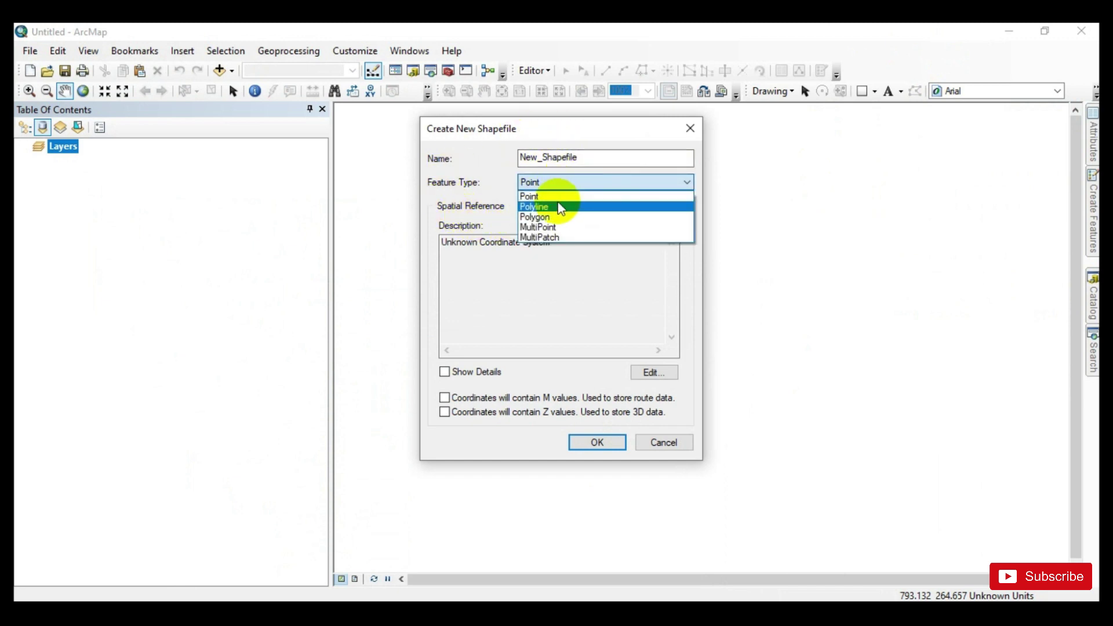
pyautogui.click(529, 219)
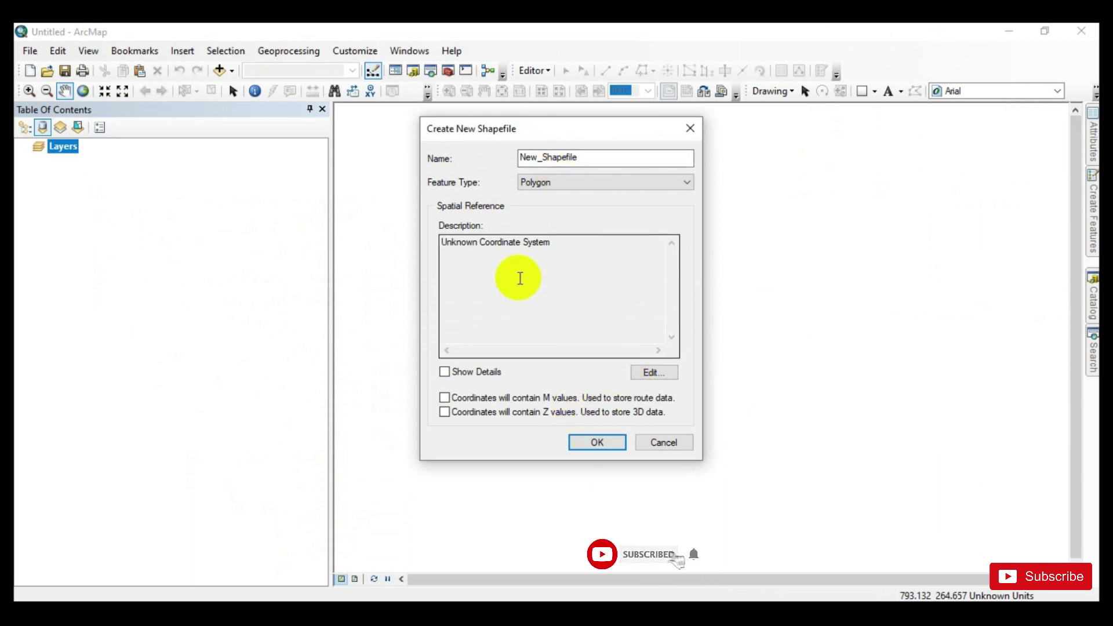
pyautogui.click(650, 373)
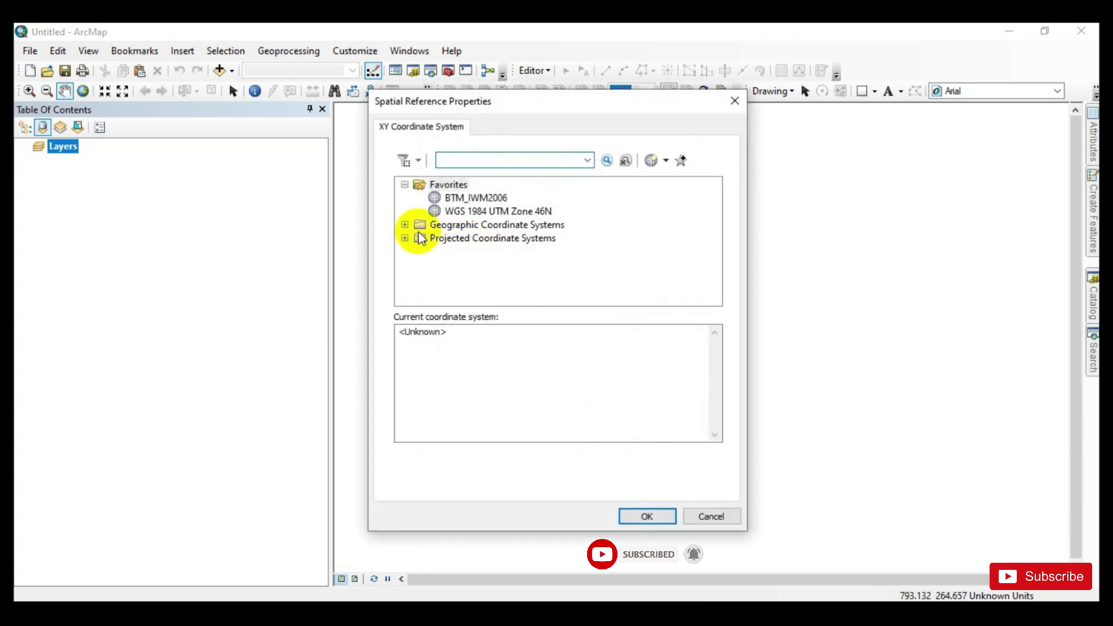
pyautogui.click(405, 185)
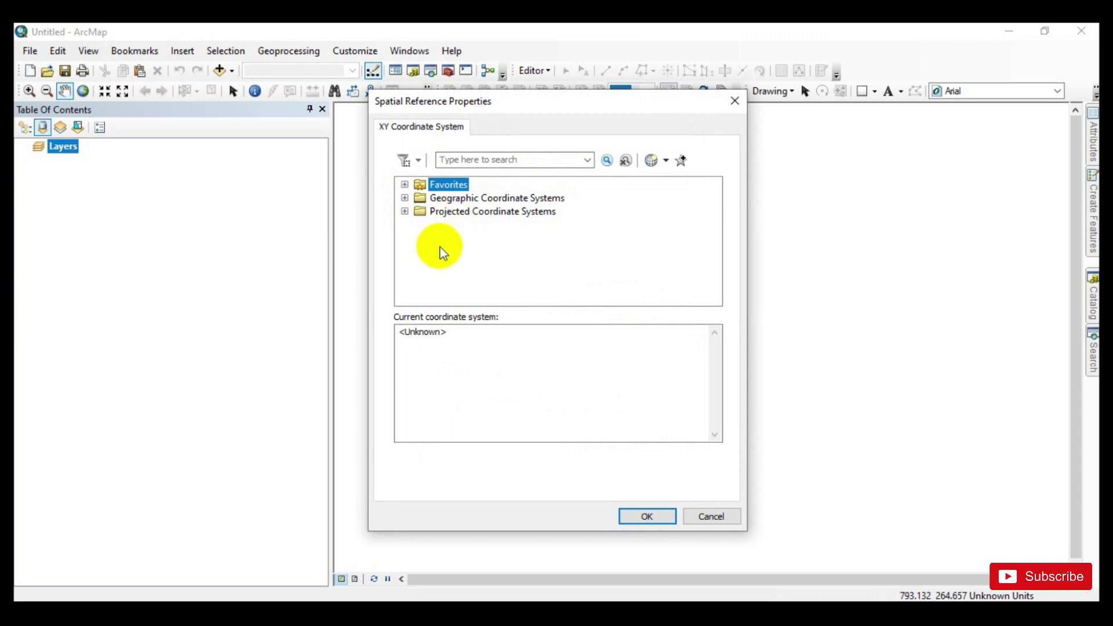
pyautogui.click(405, 198)
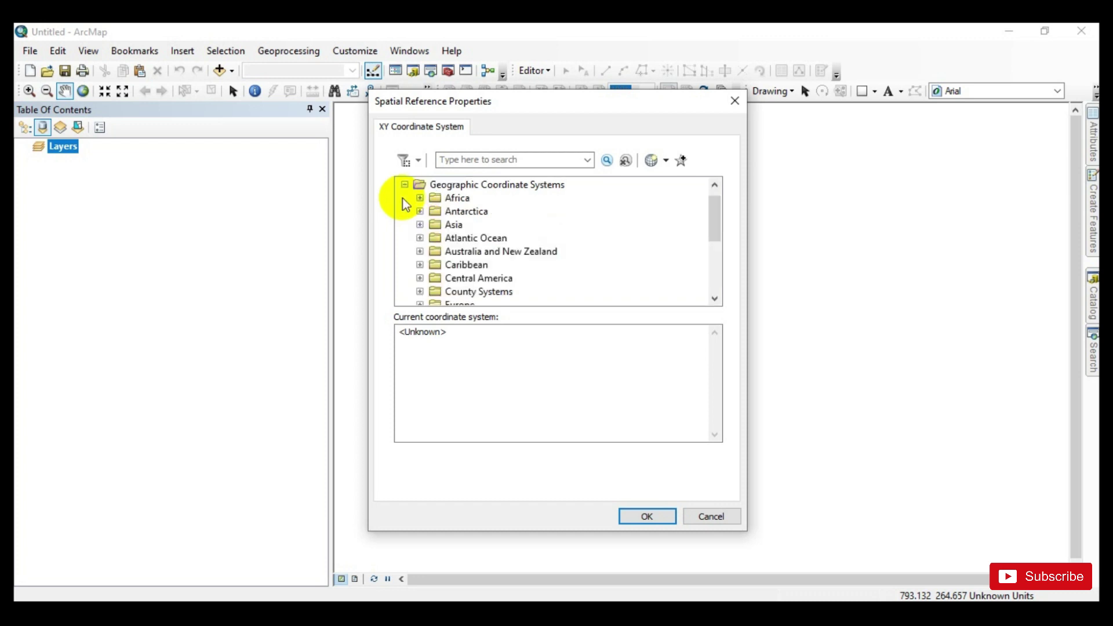
pyautogui.scroll(-4, 452, 267)
pyautogui.click(420, 278)
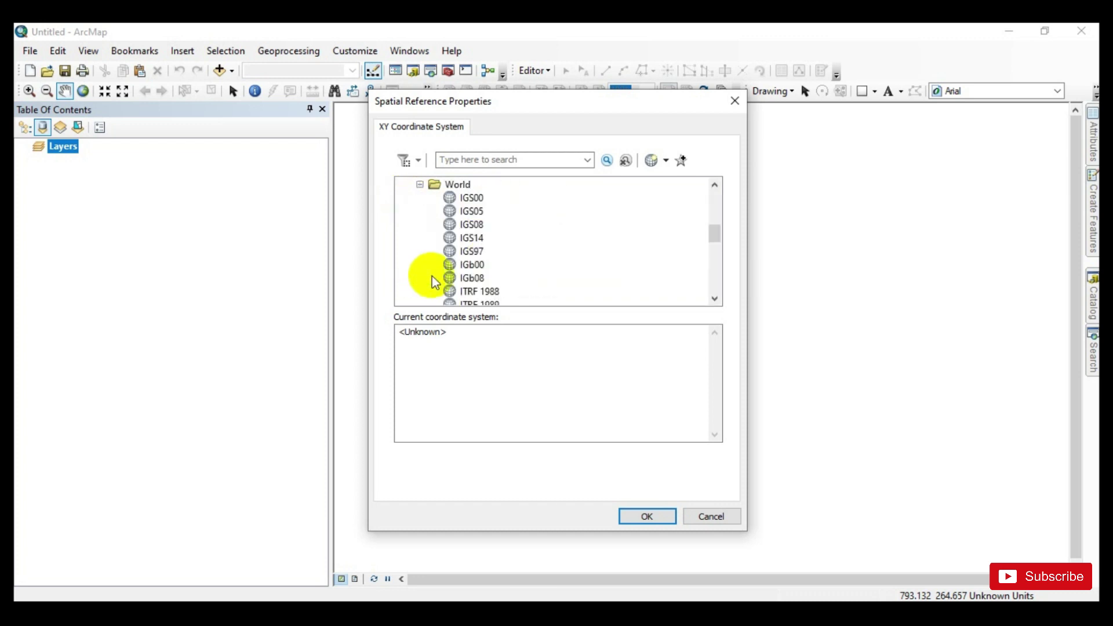
pyautogui.scroll(-10, 446, 281)
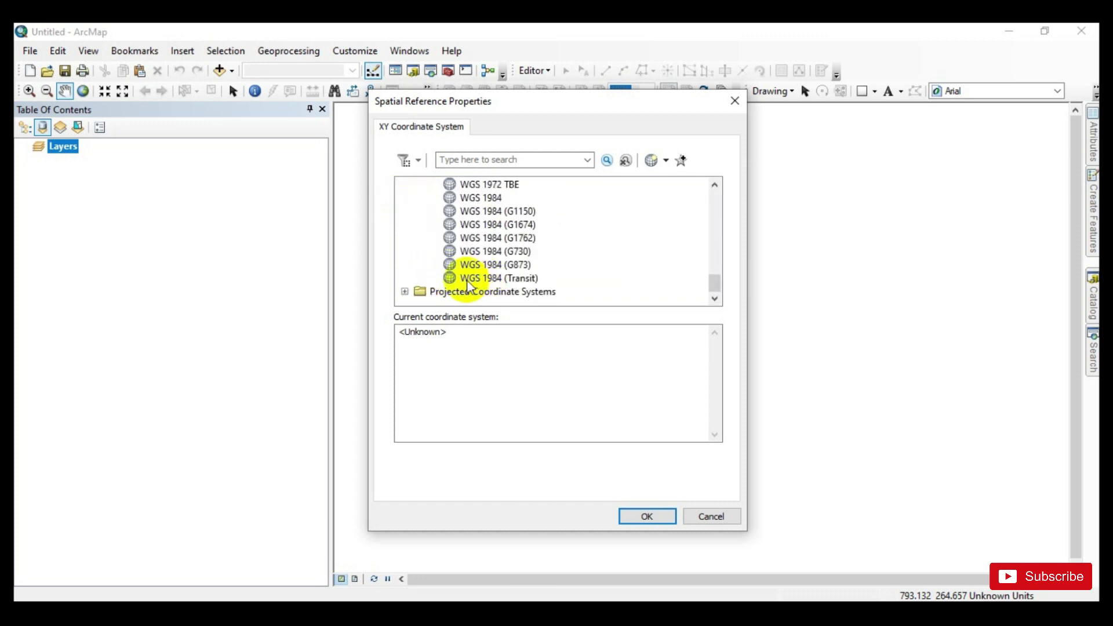
pyautogui.click(482, 279)
pyautogui.click(648, 515)
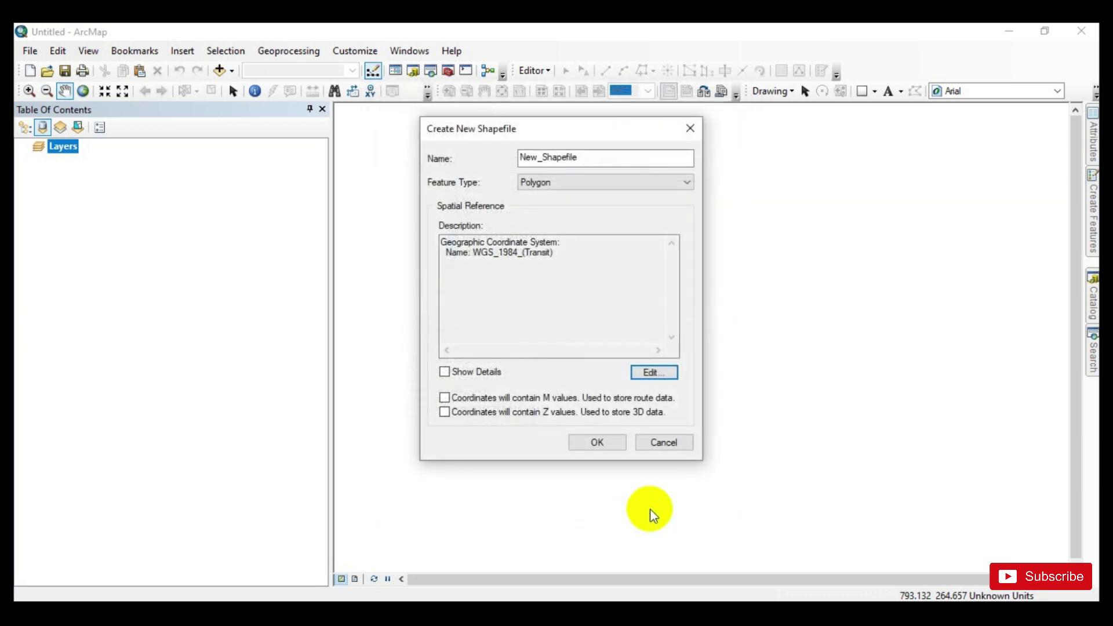
pyautogui.click(597, 442)
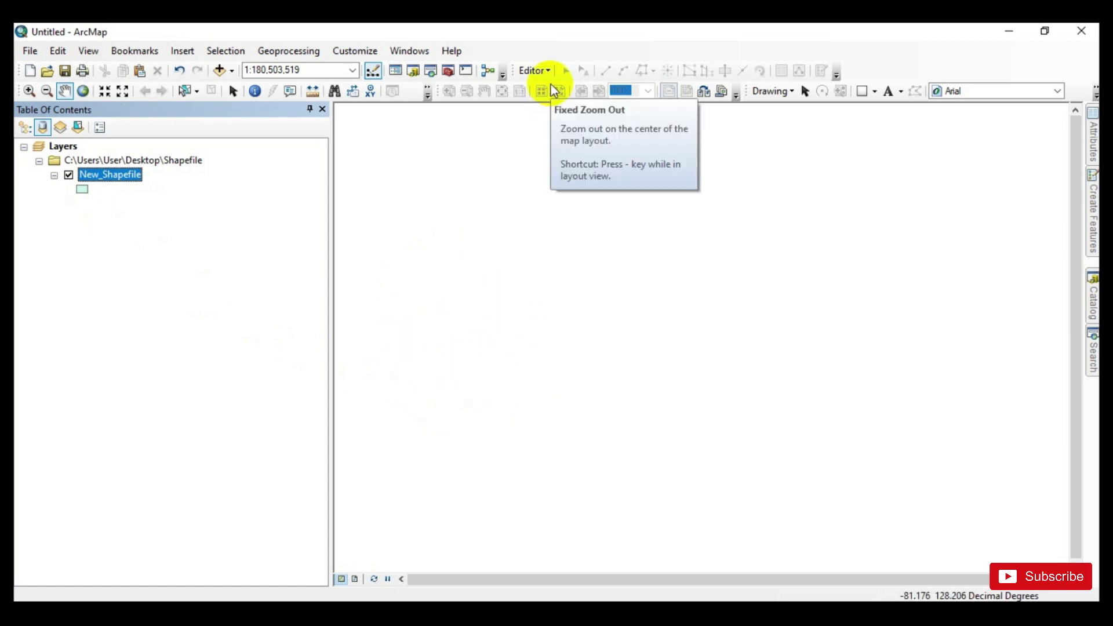
# - Start an editing session for the New_Shapefile layer
pyautogui.click(542, 70)
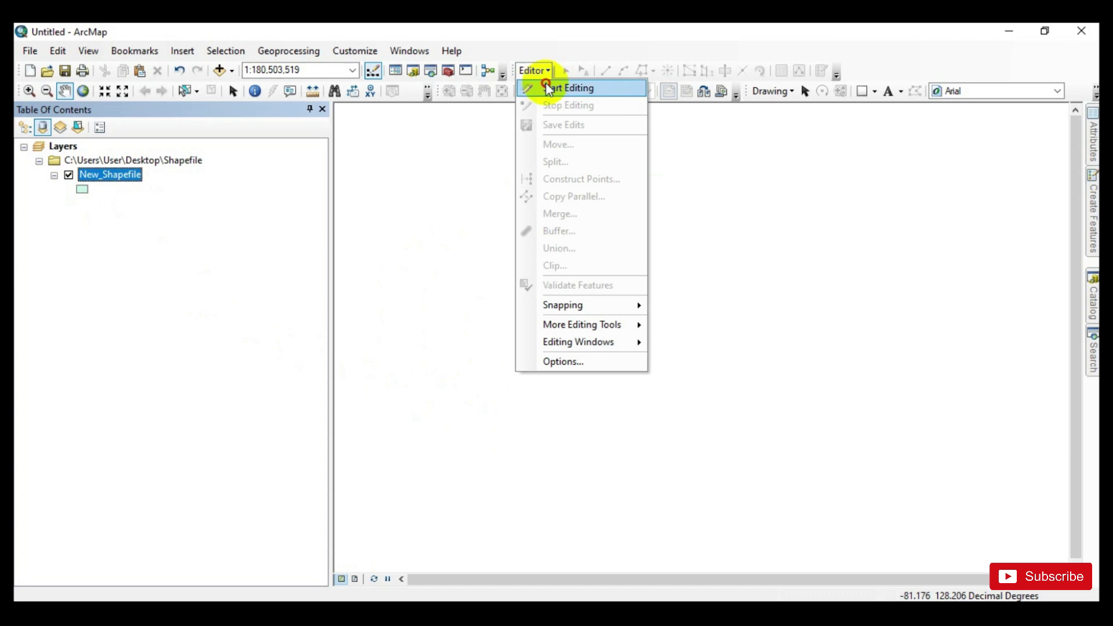
pyautogui.click(548, 88)
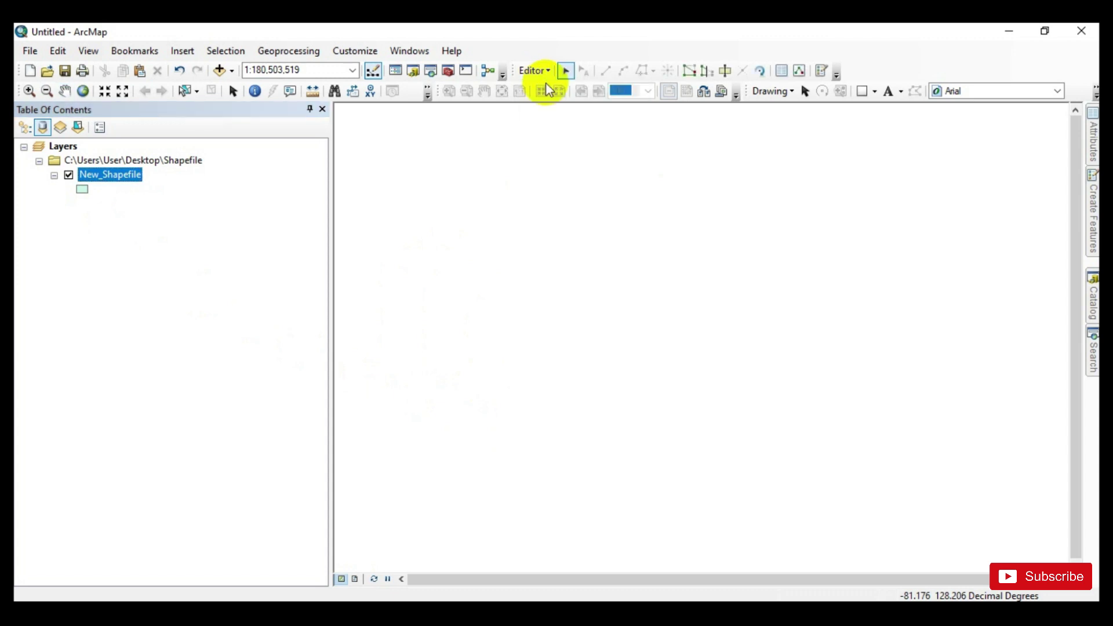
# - Using the New_Shapefile template, draw an eleven-vertex polygon shaped like a long, gently arched band across the upper map area and finish the sketch
pyautogui.click(821, 72)
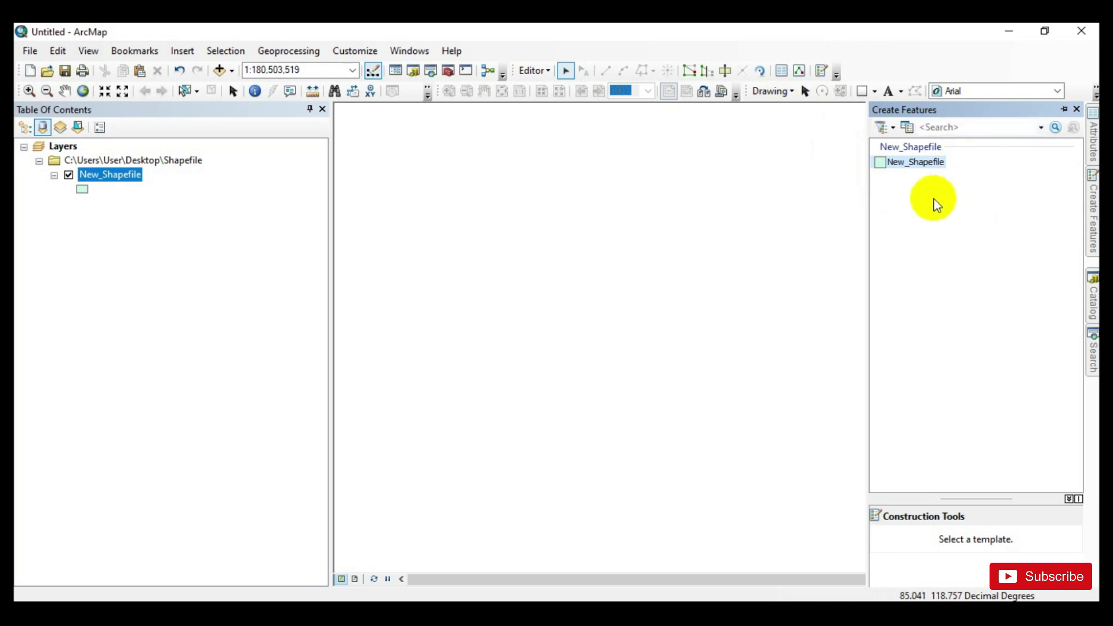
pyautogui.click(909, 164)
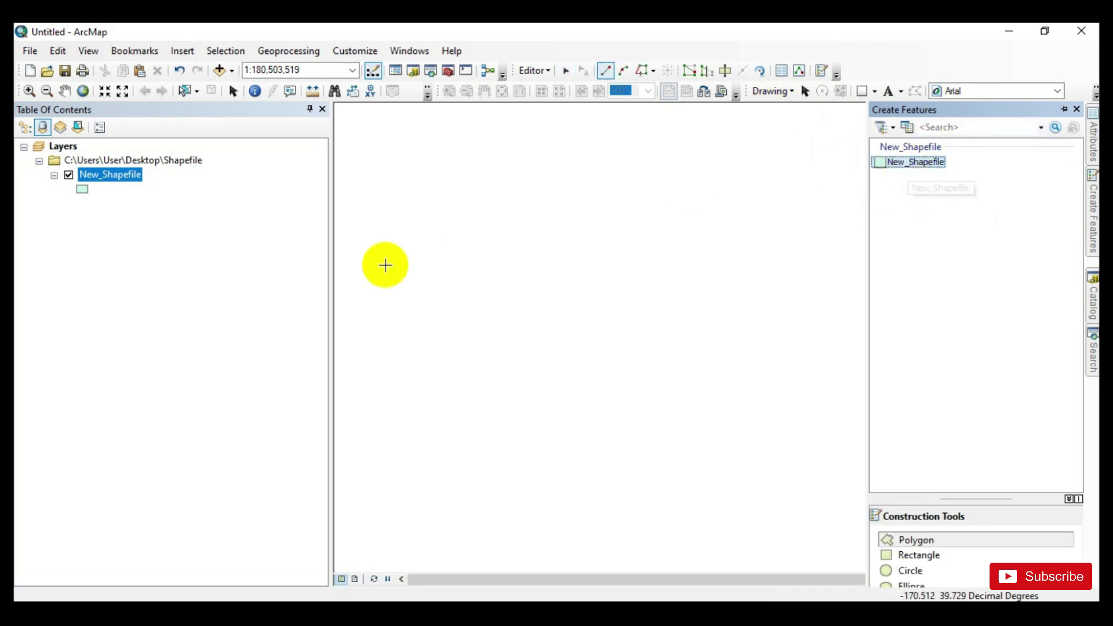
pyautogui.click(437, 264)
pyautogui.click(599, 207)
pyautogui.click(767, 201)
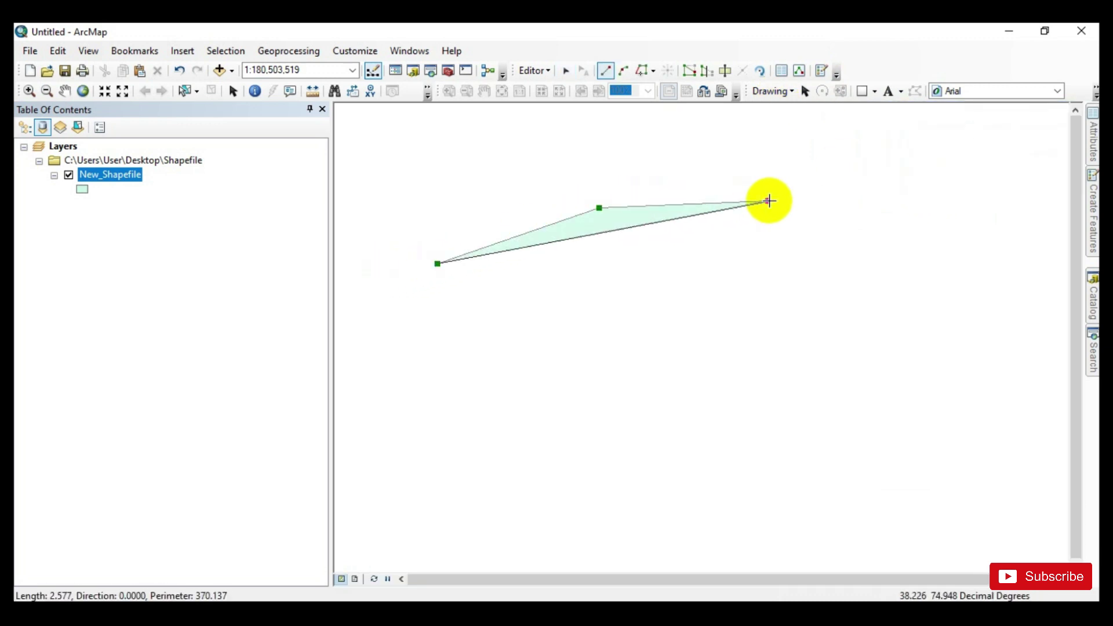
pyautogui.click(946, 211)
pyautogui.click(964, 240)
pyautogui.click(919, 281)
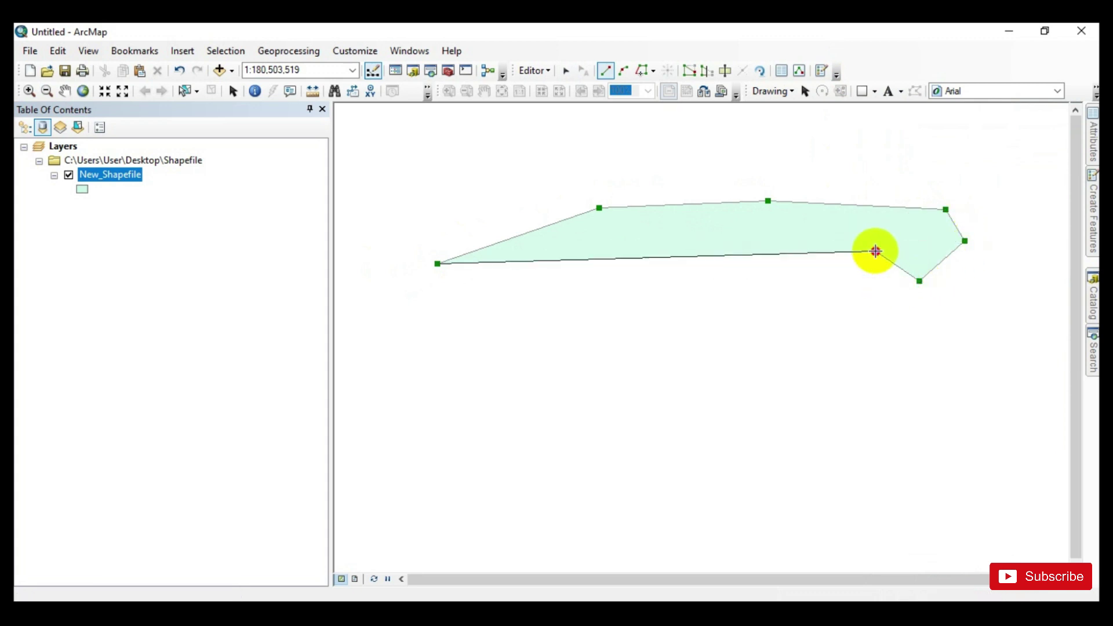
pyautogui.click(875, 251)
pyautogui.click(802, 232)
pyautogui.click(660, 241)
pyautogui.click(544, 265)
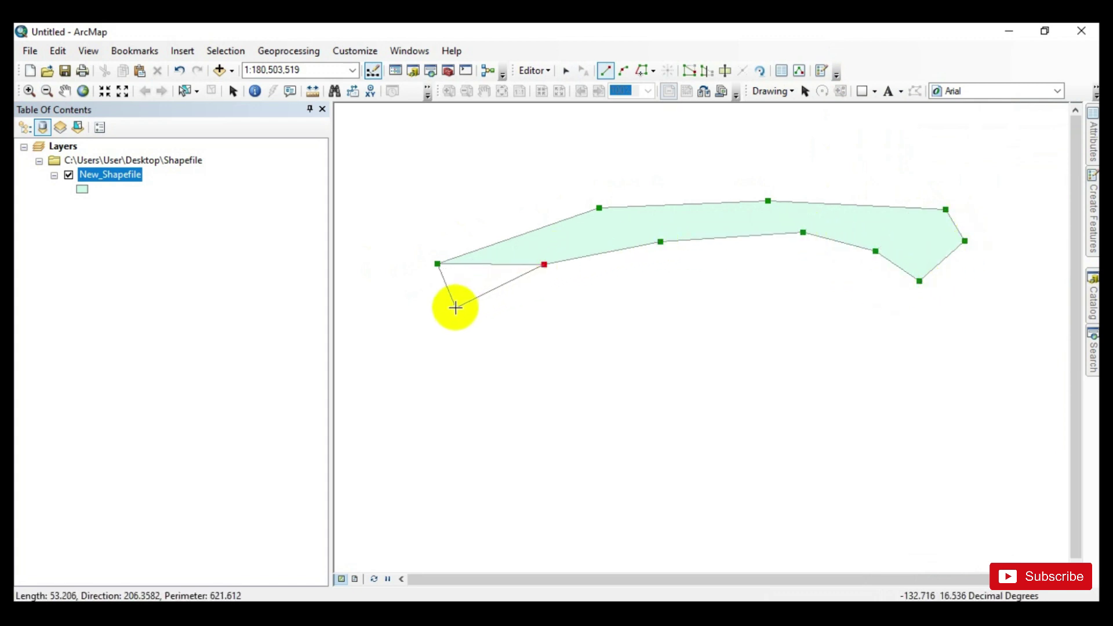
pyautogui.click(455, 307)
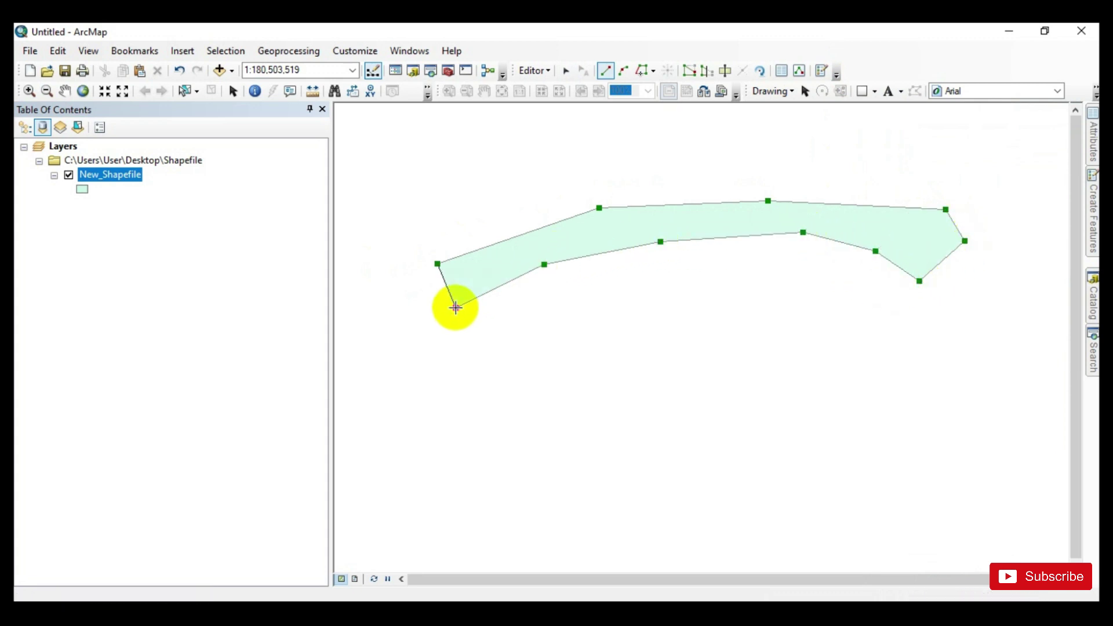
pyautogui.rightClick(455, 307)
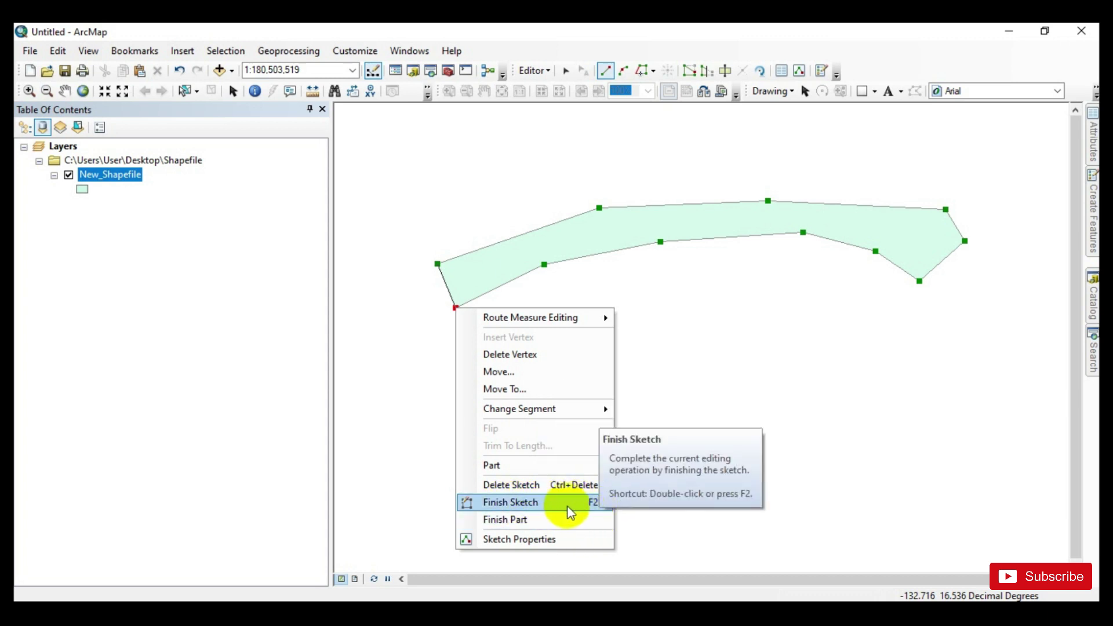
pyautogui.click(458, 503)
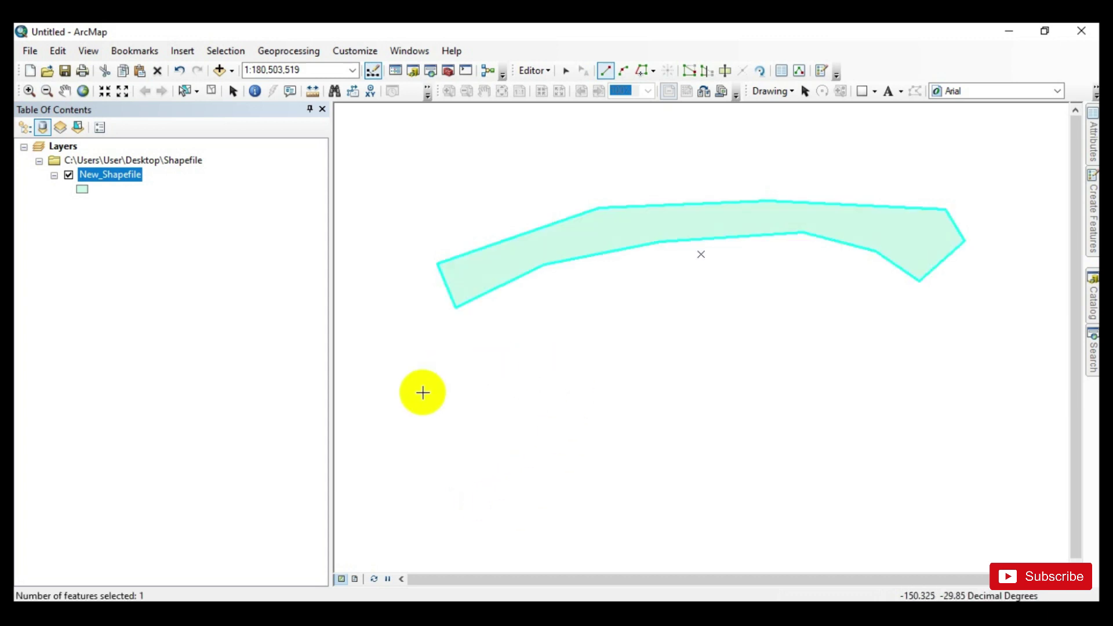